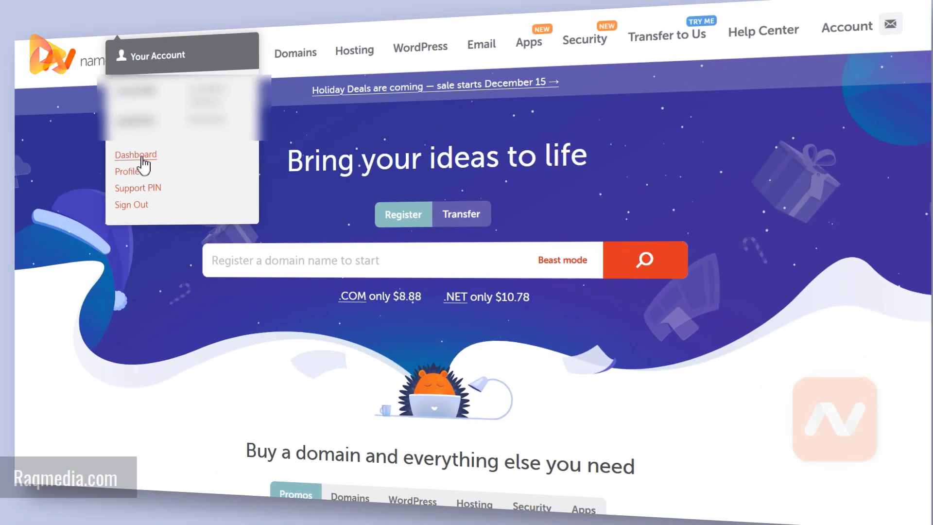
Show the account Dashboard and locate englezz.com in the Recently Active list.
click(140, 155)
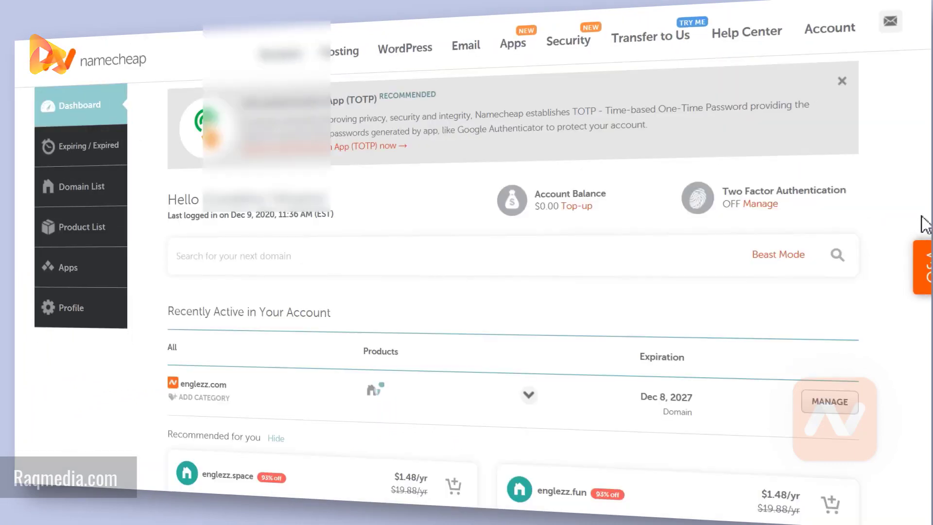
scroll(884, 212, down, 2)
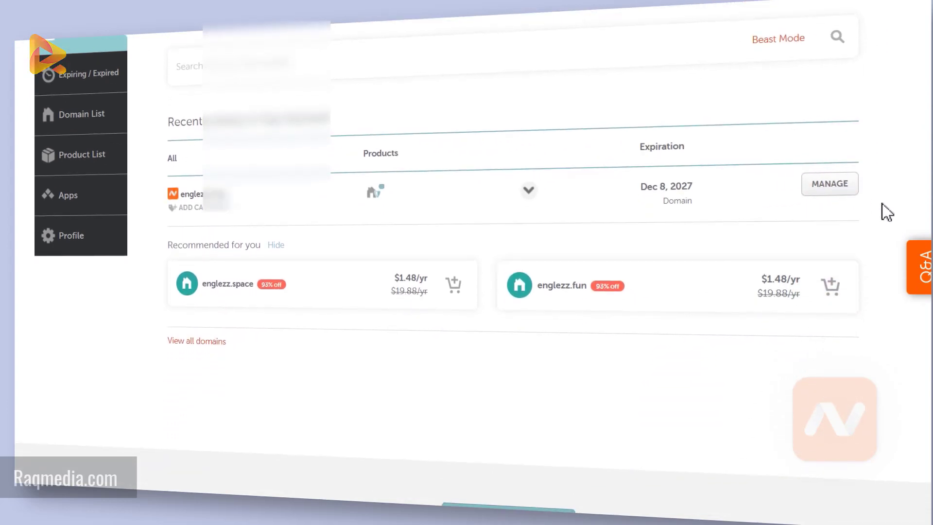
scroll(884, 211, up, 2)
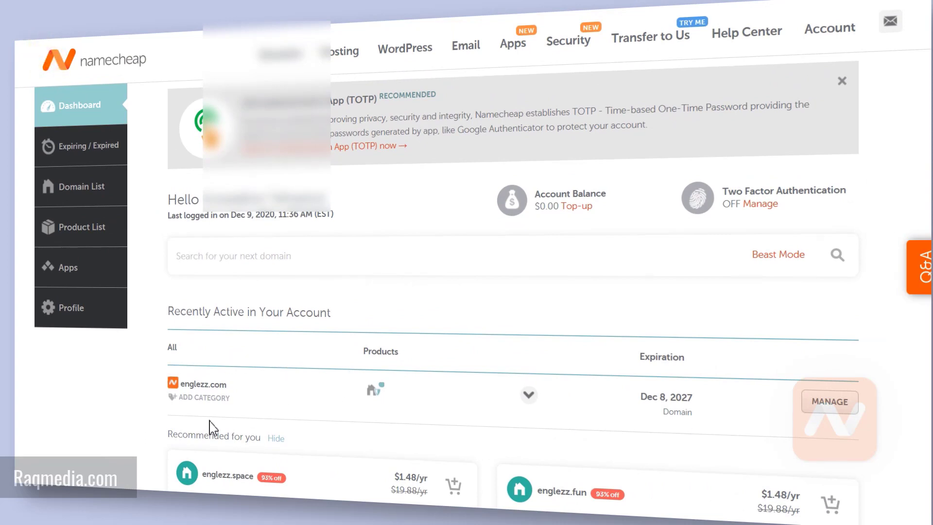
drag(191, 386, 242, 390)
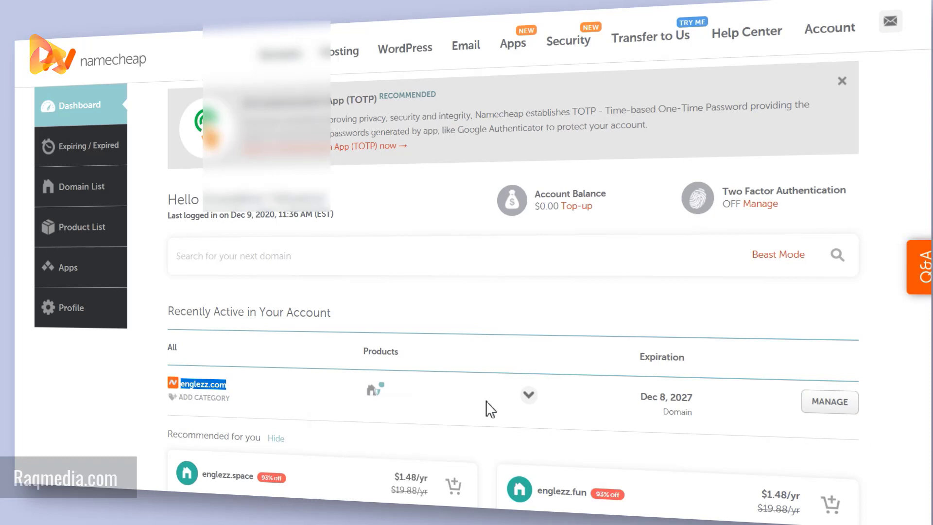
Manage englezz.com and change its Nameservers setting from BasicDNS to Custom DNS.
click(832, 403)
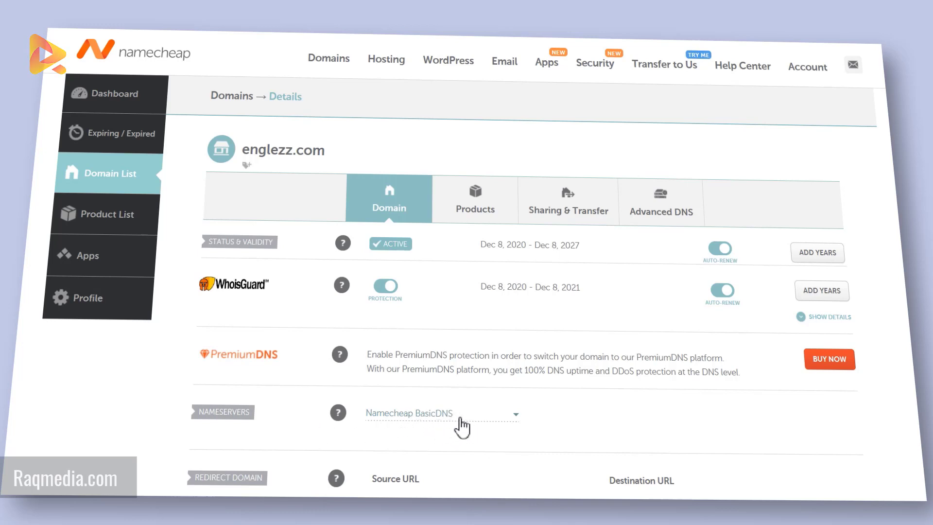
click(460, 419)
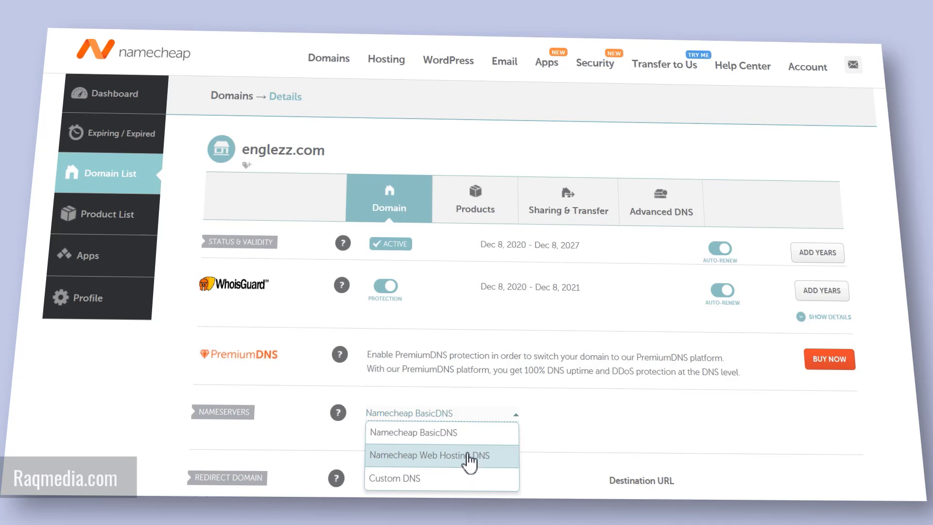
click(433, 455)
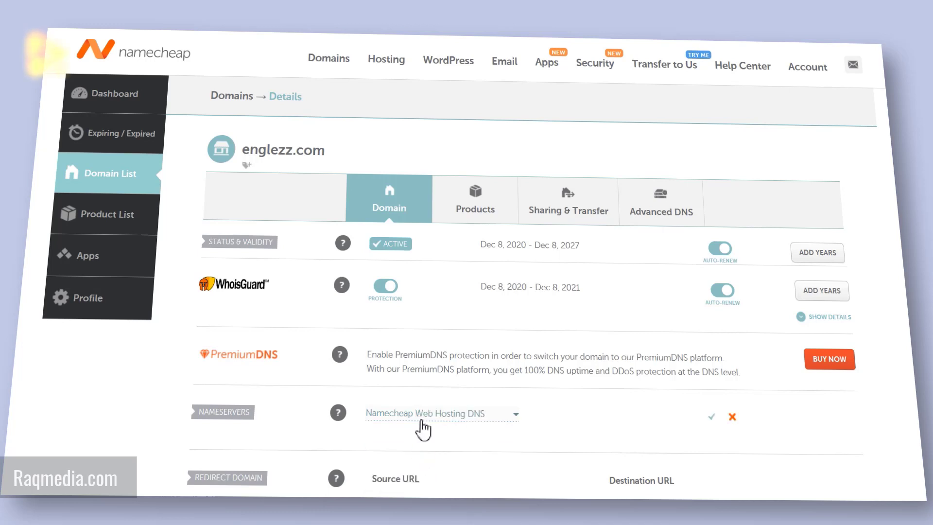
click(516, 414)
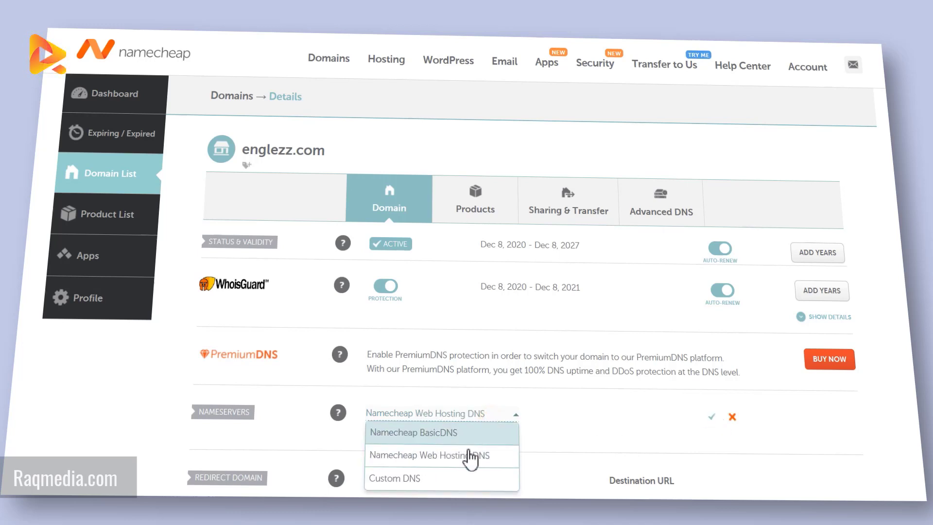
click(444, 482)
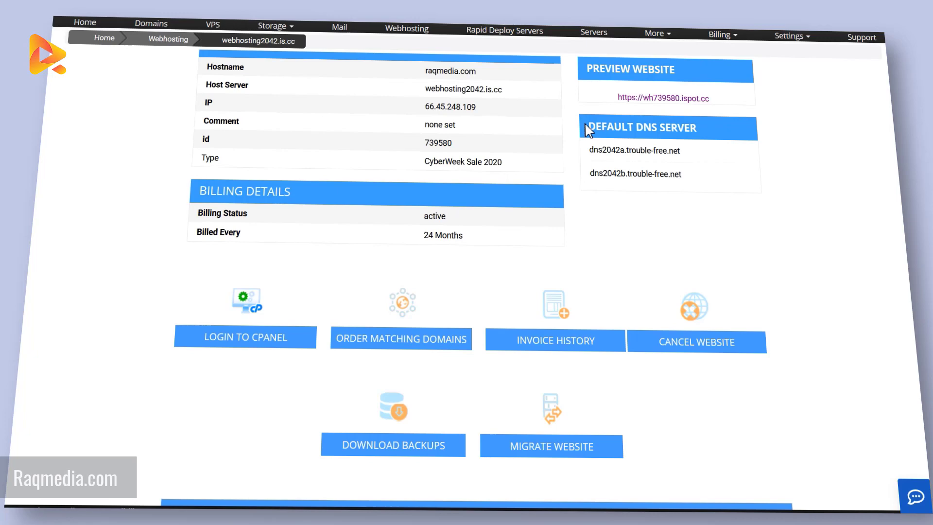
Copy dns2042a.trouble-free.net from the hosting panel's Default DNS Server list.
drag(589, 125, 694, 129)
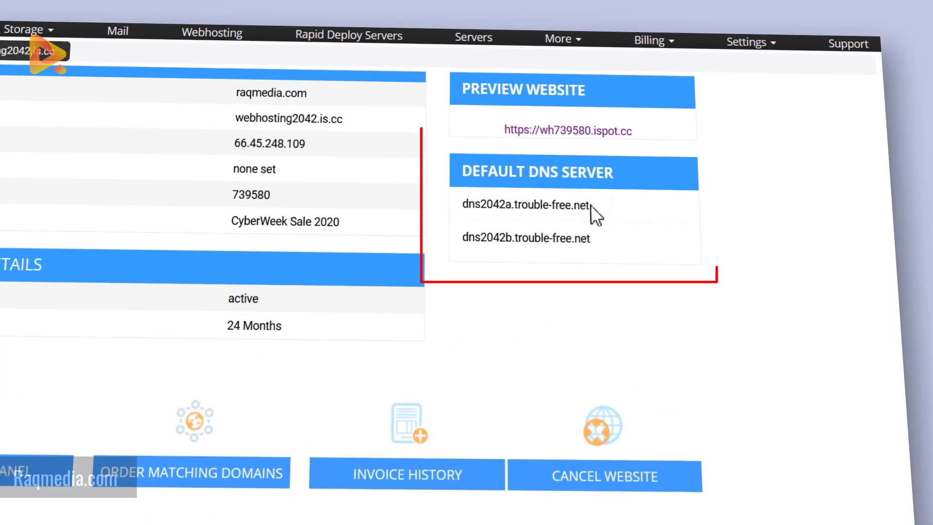
drag(590, 205, 457, 203)
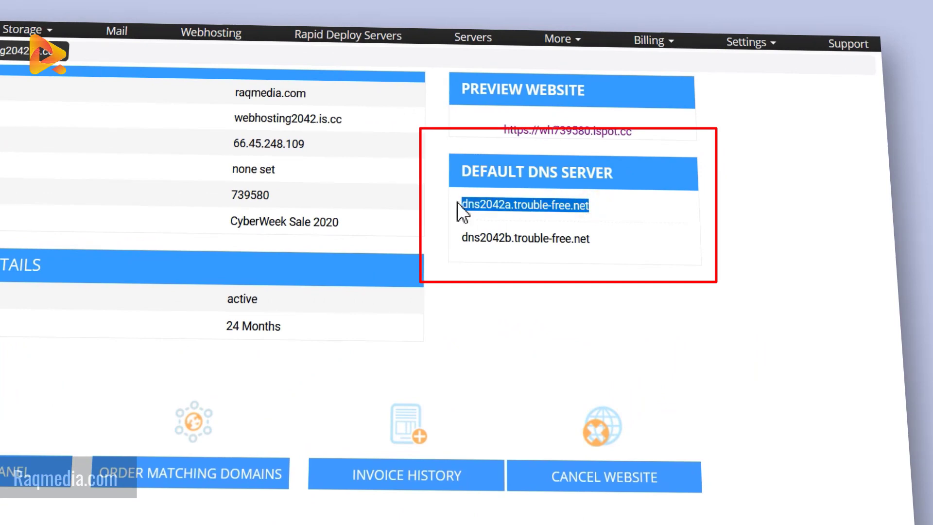
right_click(486, 205)
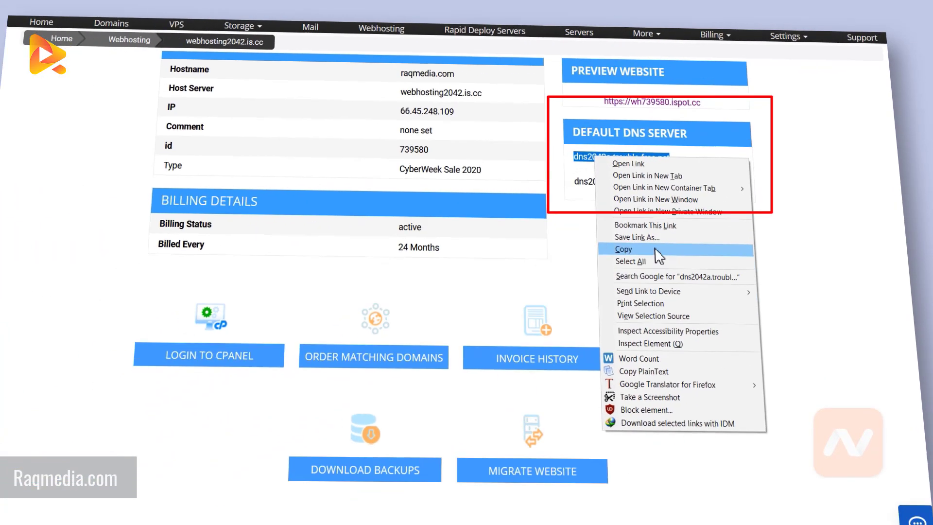
click(655, 249)
click(666, 232)
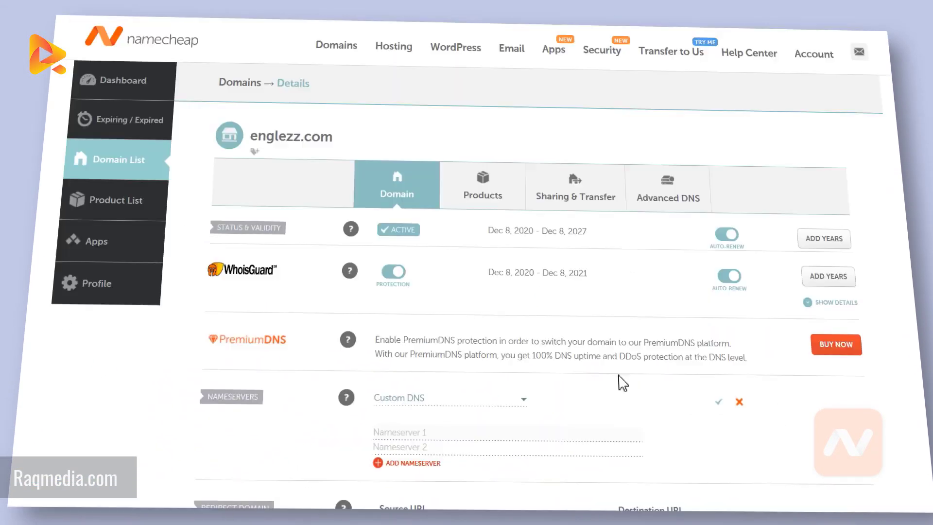
Enter dns2042a.trouble-free.net as Nameserver 1 and dns2042b.trouble-free.net as Nameserver 2.
key(ctrl+v)
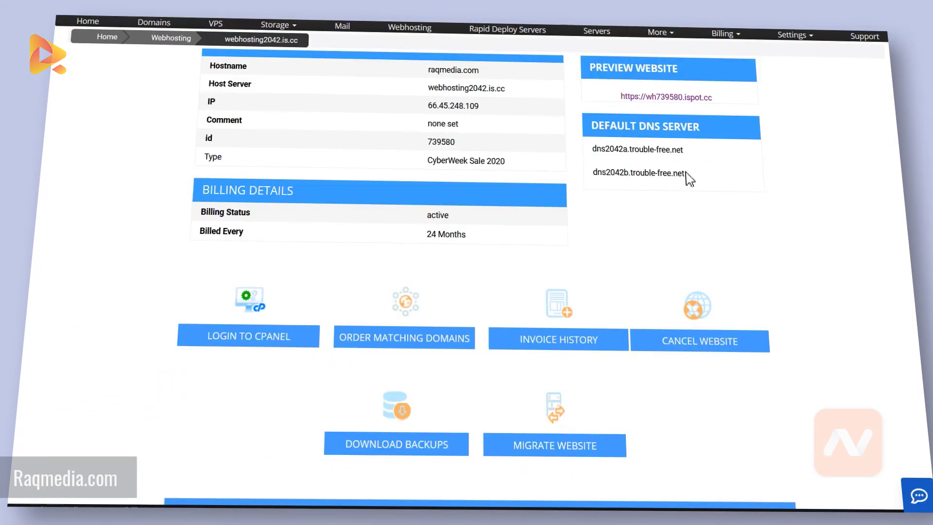
drag(686, 173, 593, 175)
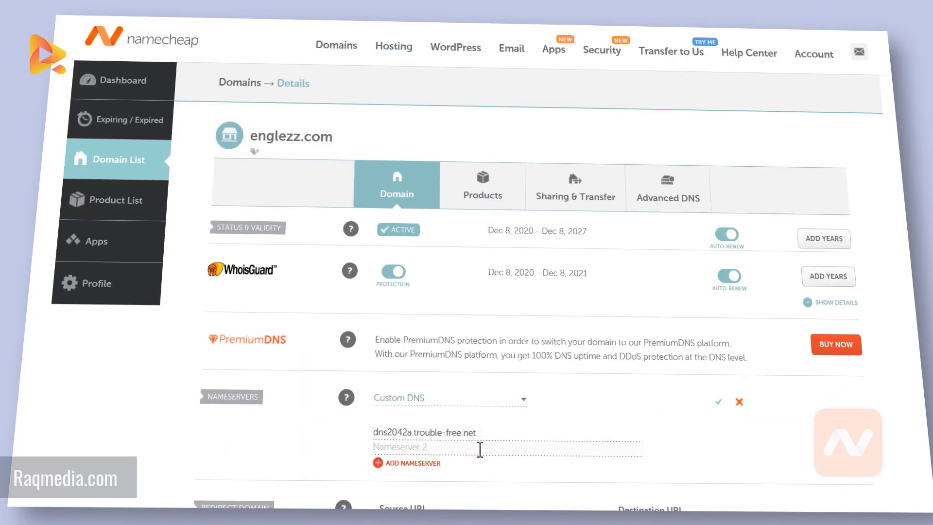
click(479, 449)
text(dns2042b.trouble-free.net)
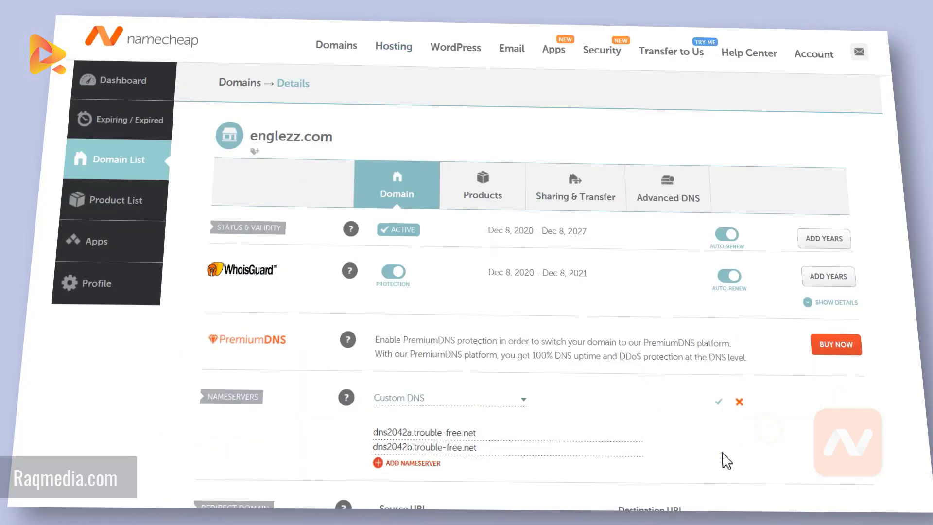
scroll(379, 471, down, 2)
scroll(357, 408, down, 1)
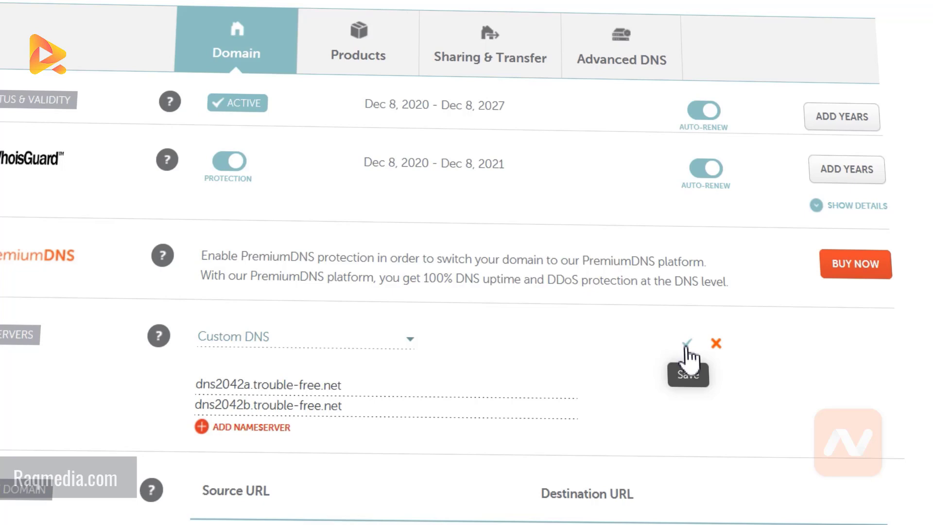
Save the Custom DNS nameservers for englezz.com with the green checkmark.
click(687, 344)
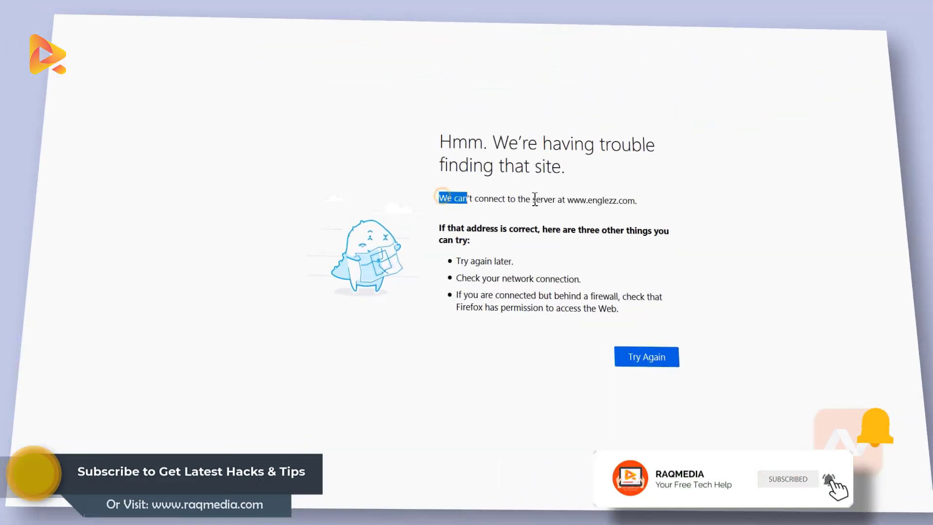
drag(534, 200, 739, 209)
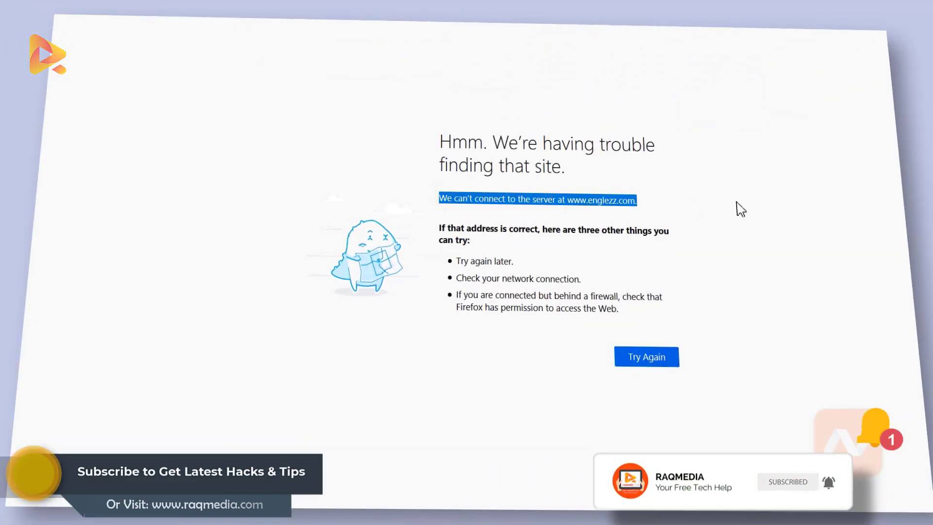
click(636, 245)
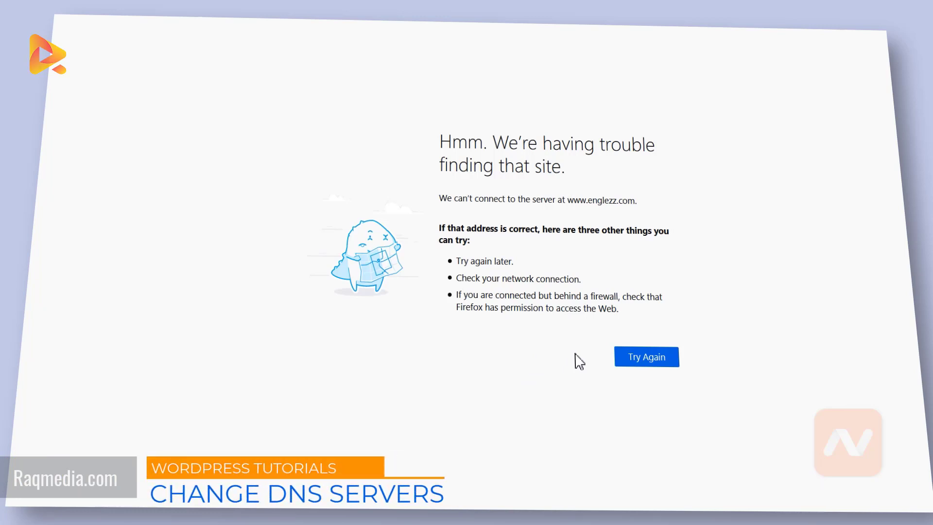
click(625, 365)
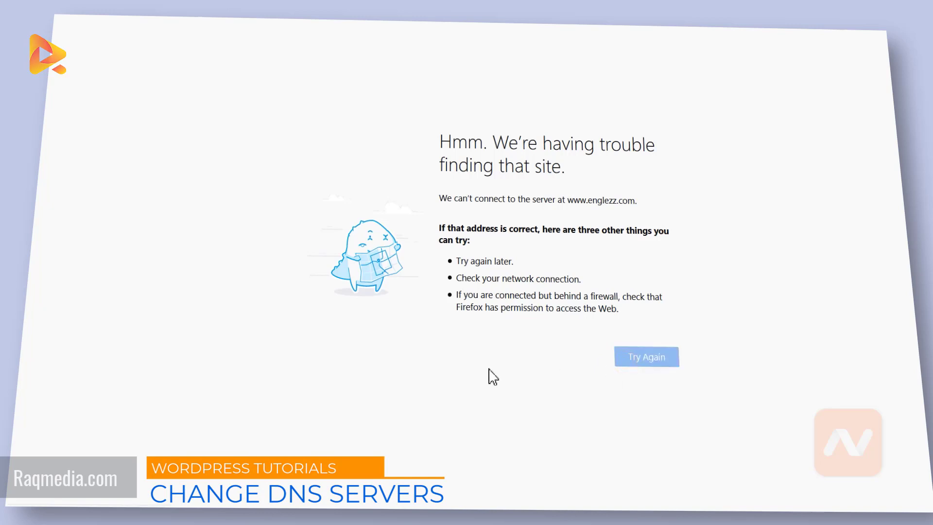